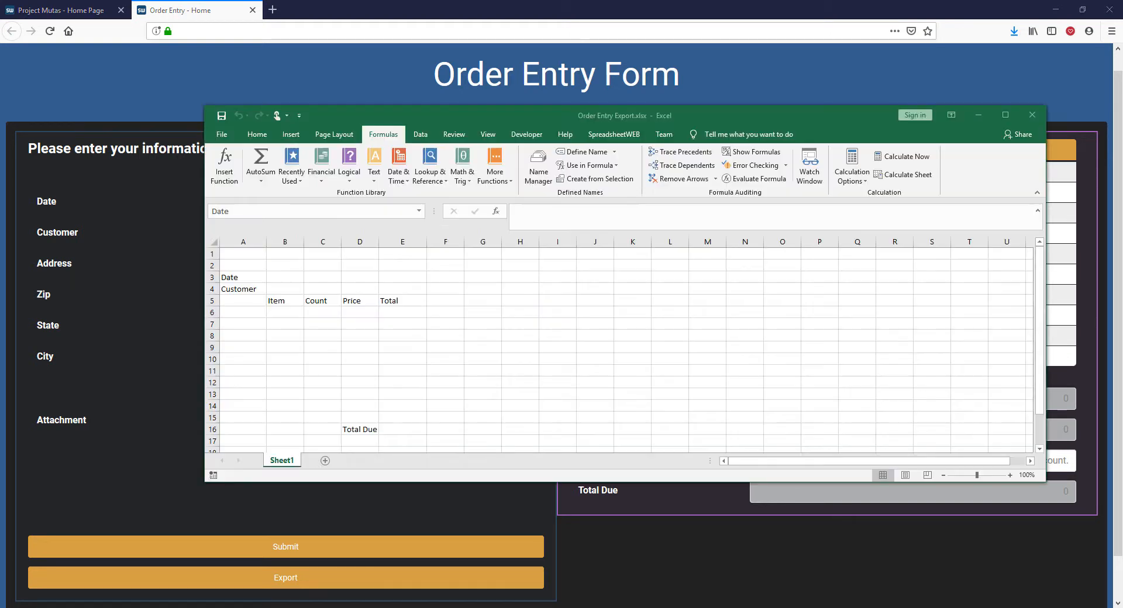
Check the cells set aside for Customer, the first Item row and Total Due in the Order Entry Export workbook
left_click(282, 289)
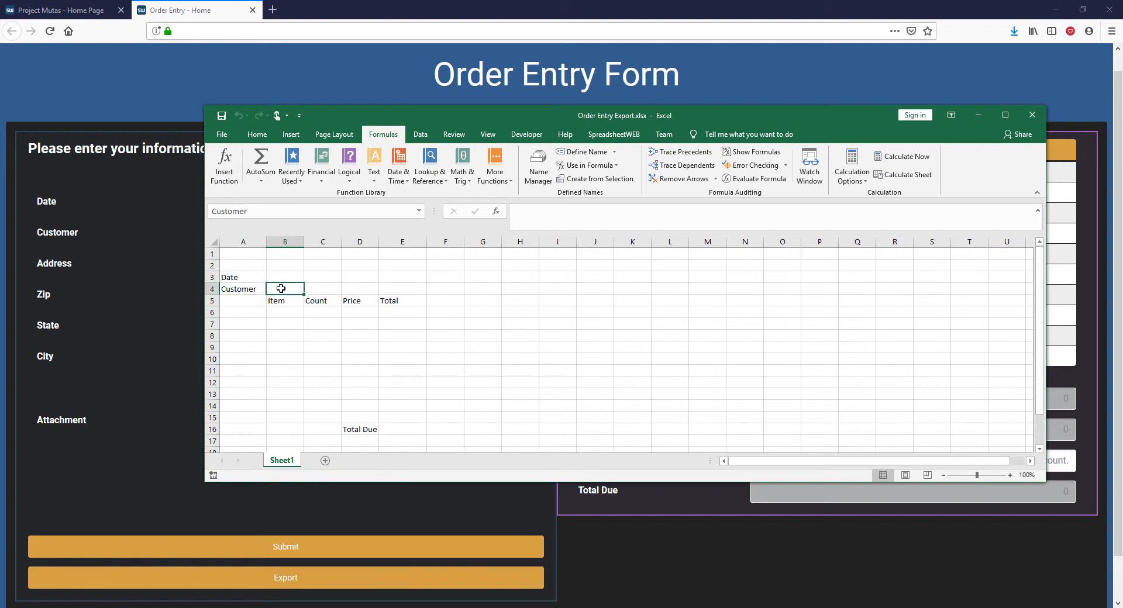
left_click(282, 312)
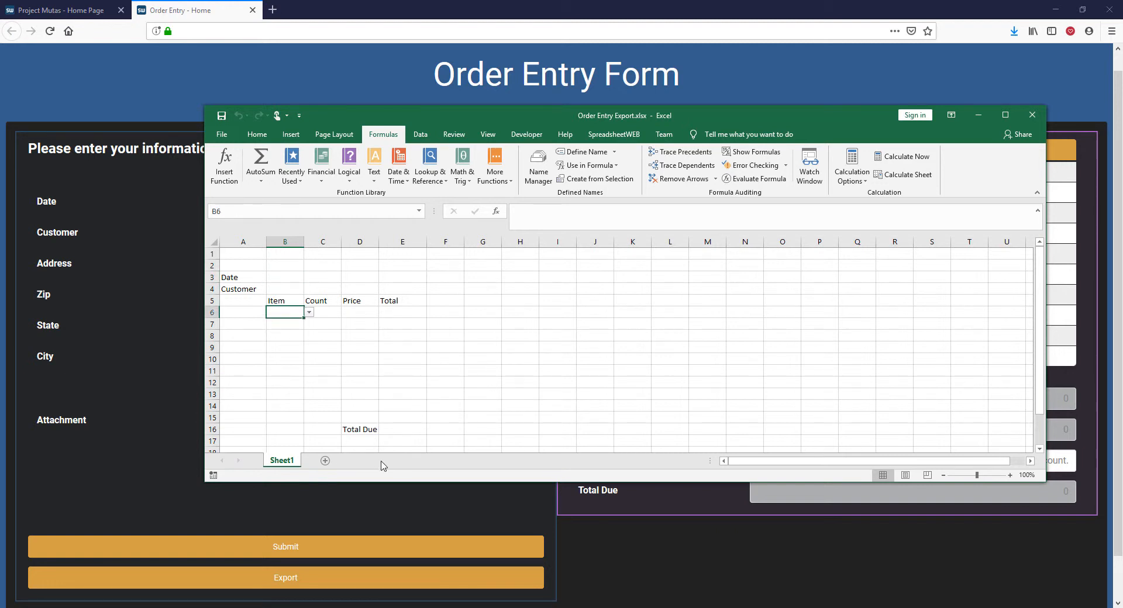
left_click(404, 430)
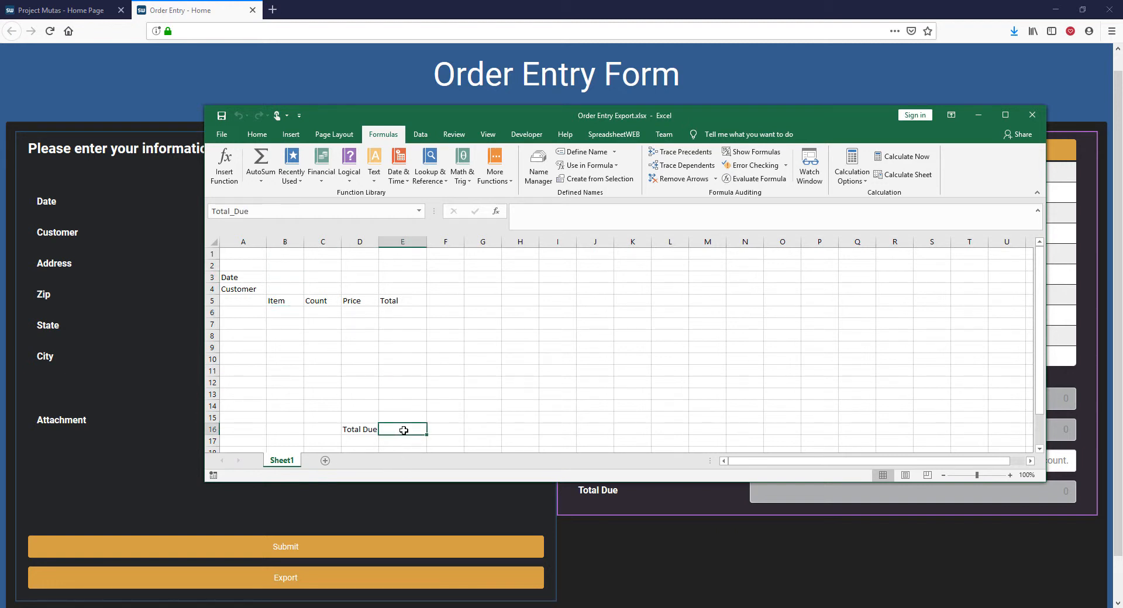
Switch to the application designer in the browser and start a new Excel export
left_click(549, 513)
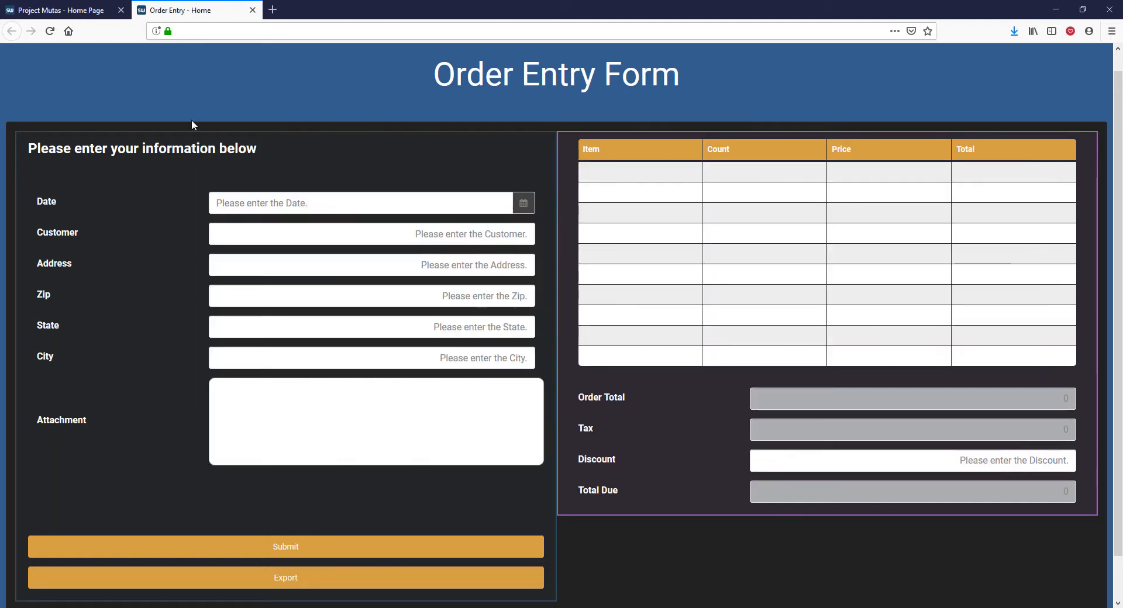
left_click(89, 14)
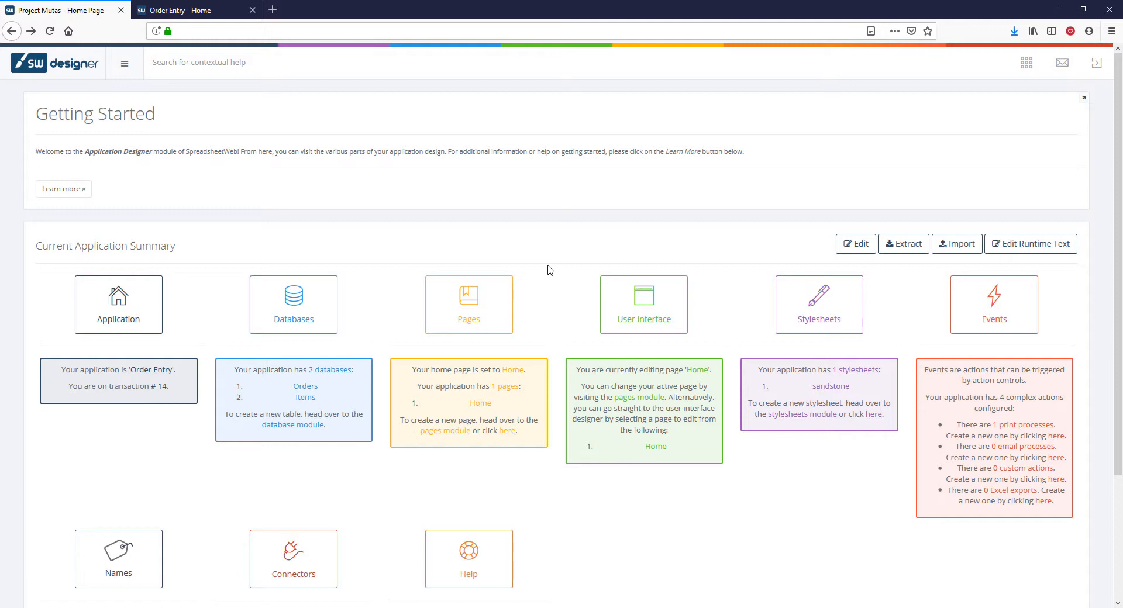
left_click(1008, 496)
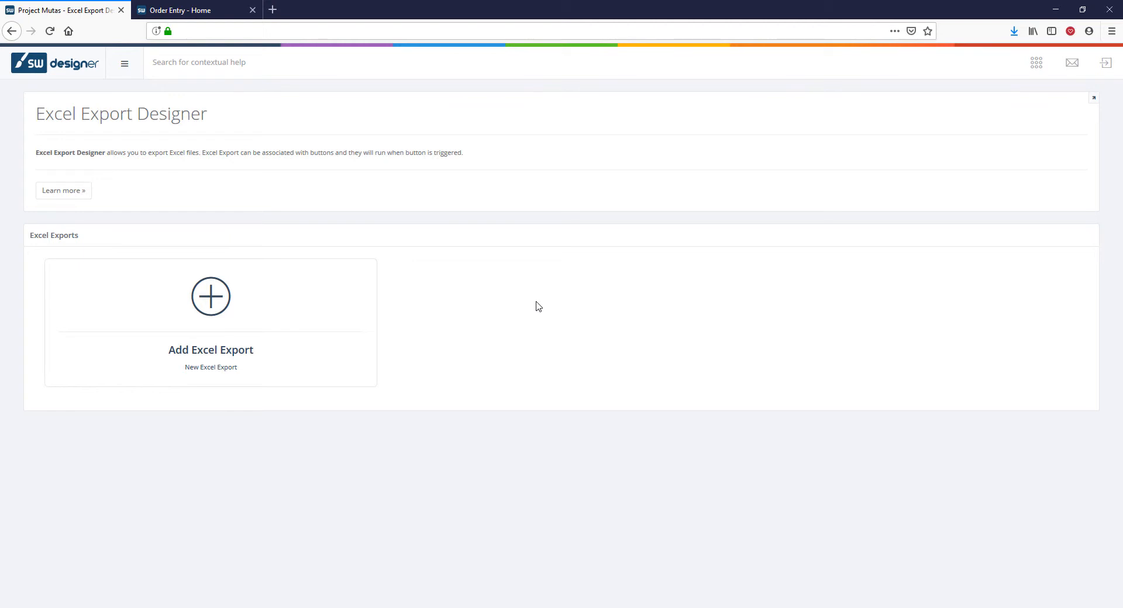
left_click(224, 319)
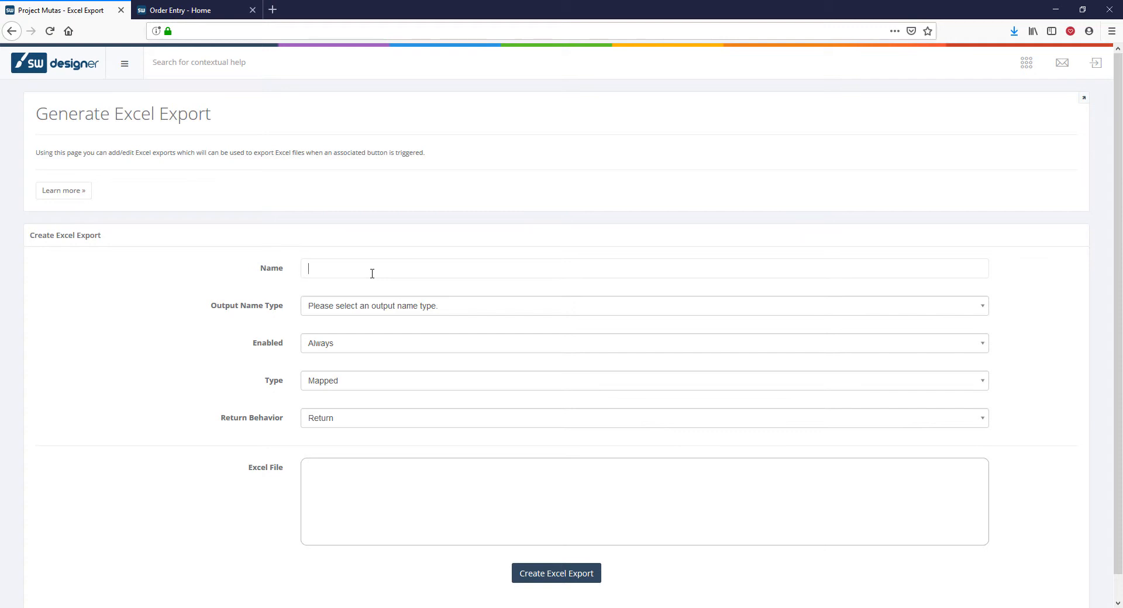
Name the Excel export "Order Export" and set its output name type to Static
left_click(372, 273)
type("Order Export")
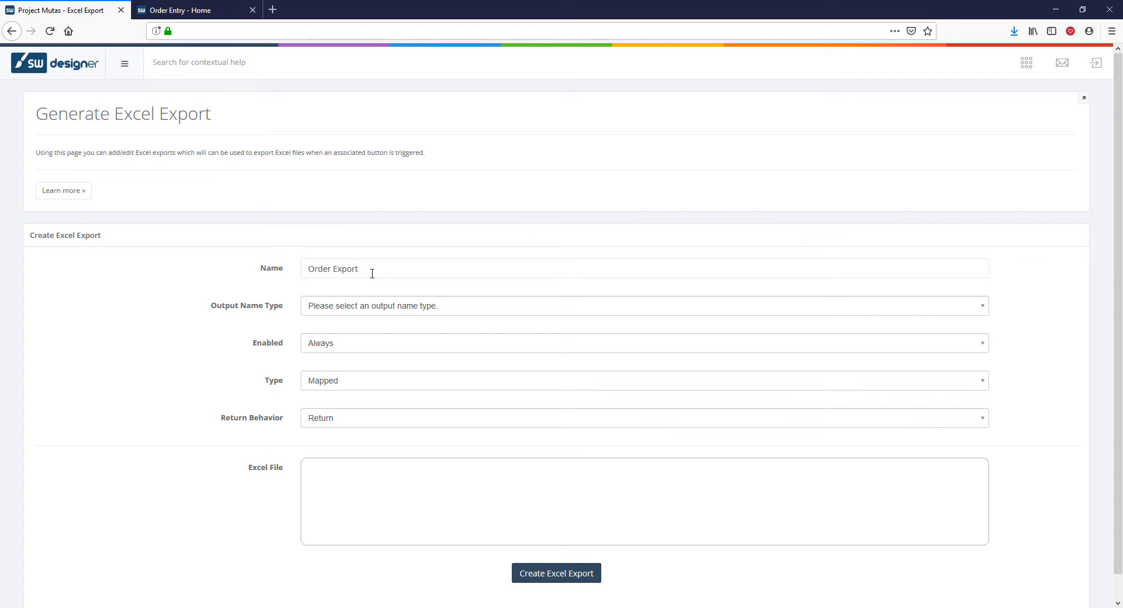
left_click(376, 308)
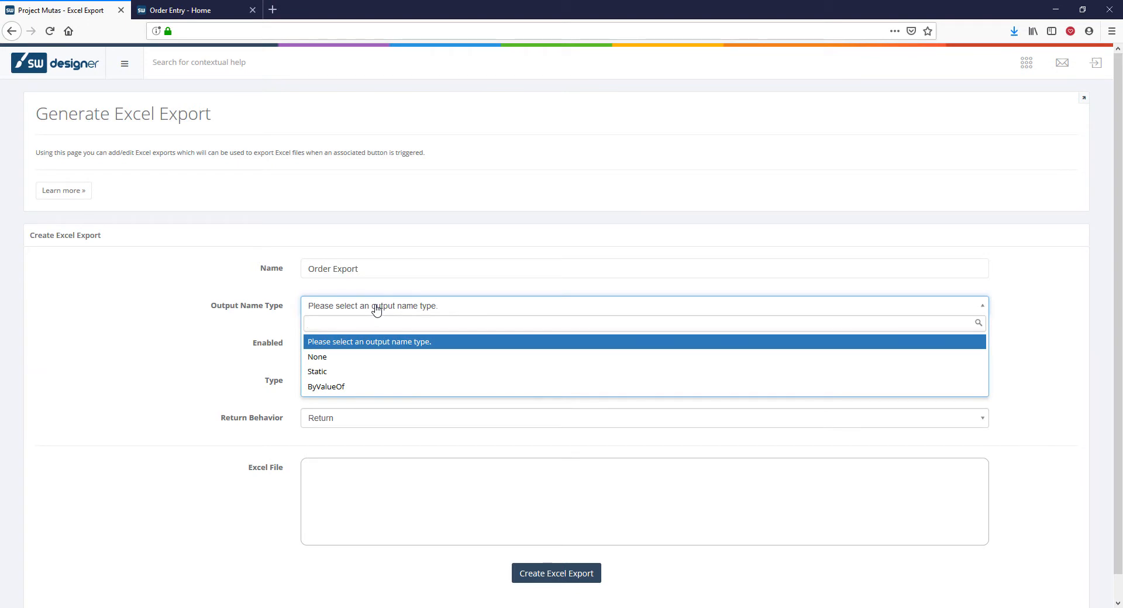
left_click(375, 372)
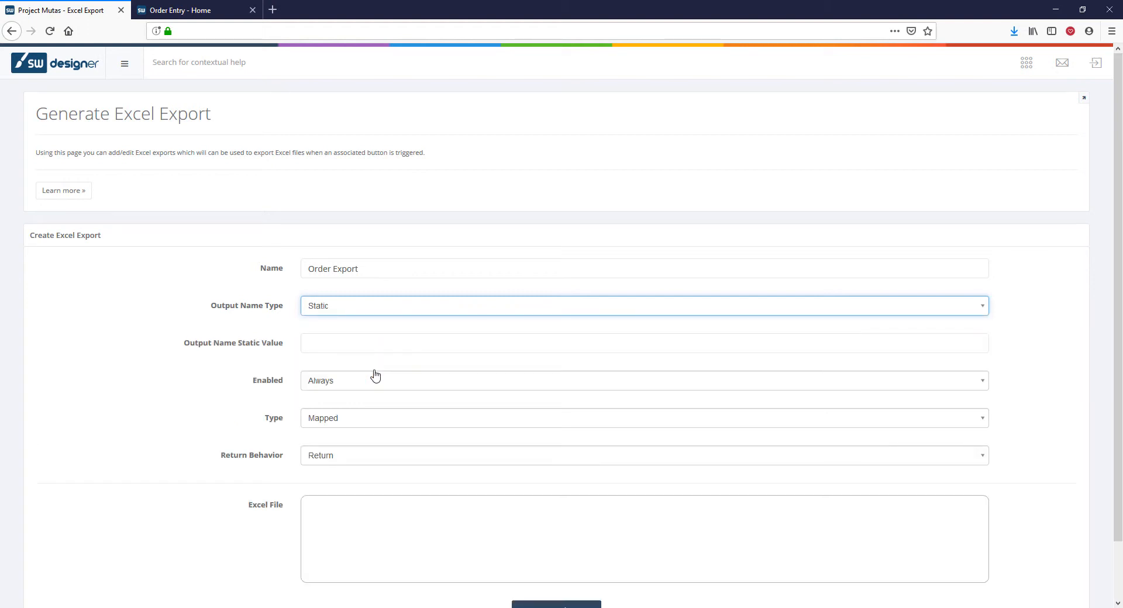
Try ByValueOf as the output name type and check the named range choice it offers
left_click(389, 311)
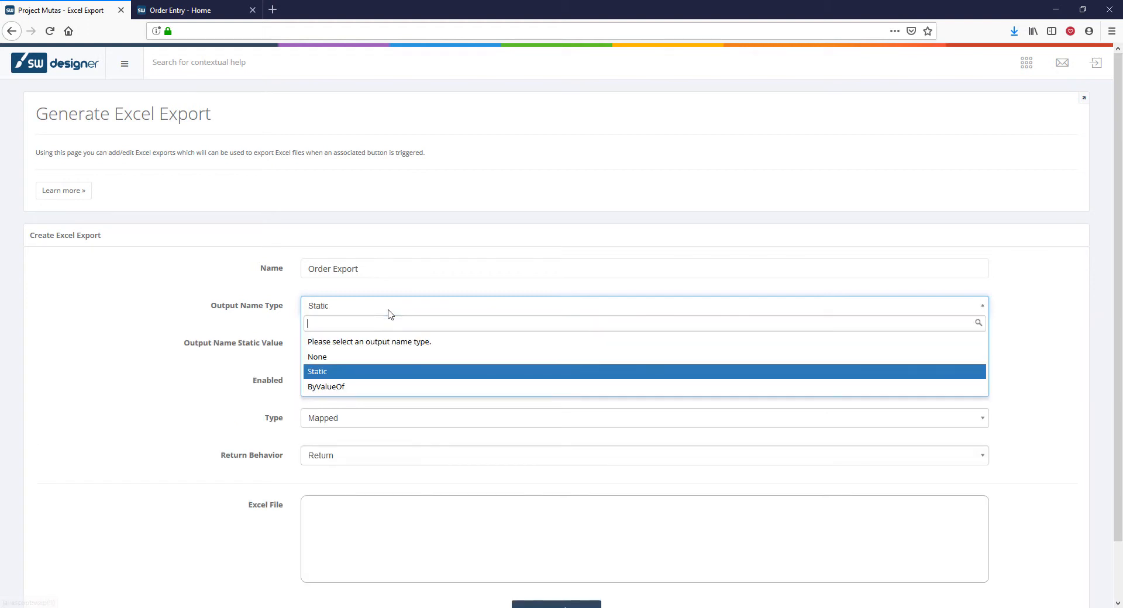
left_click(382, 387)
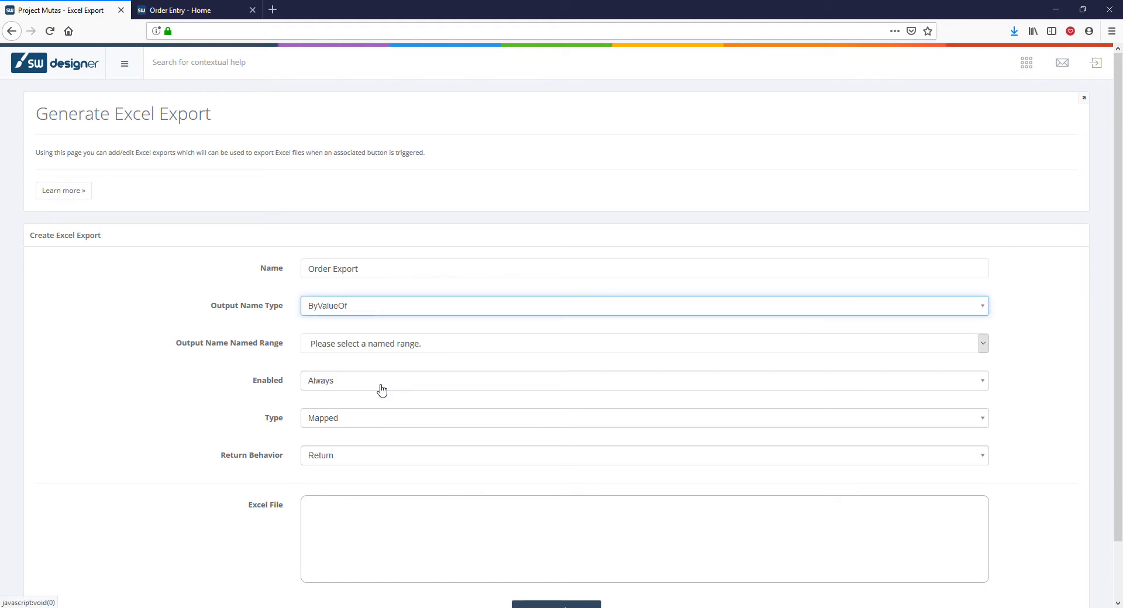
left_click(385, 350)
left_click(385, 349)
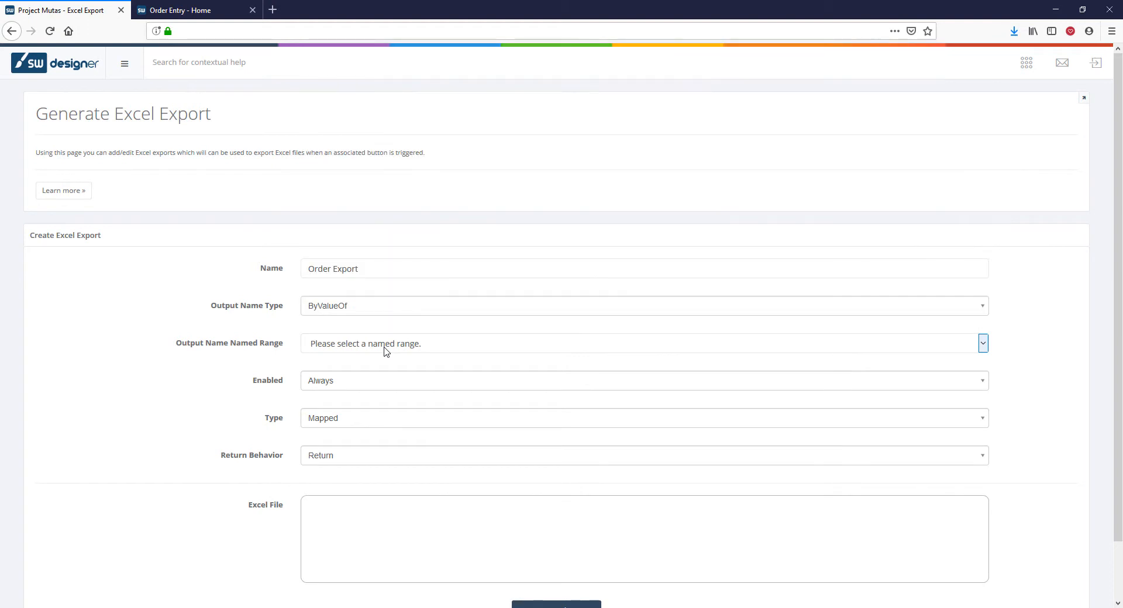
Set the output name type to Static with "Order Export File" as the static output name
left_click(388, 313)
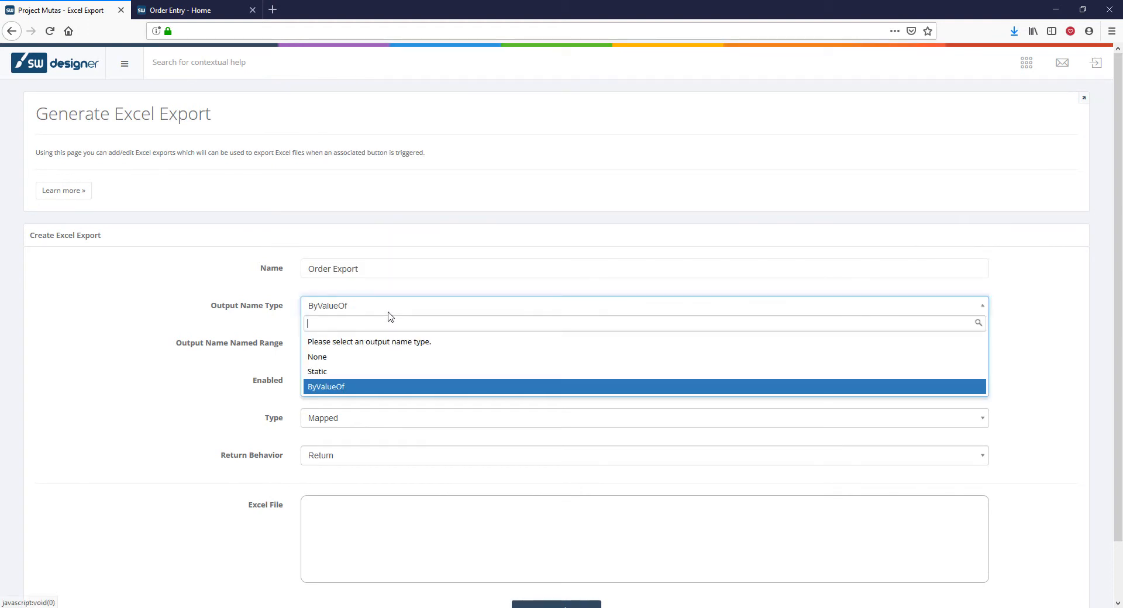
left_click(383, 372)
left_click(384, 343)
type("Order Export File")
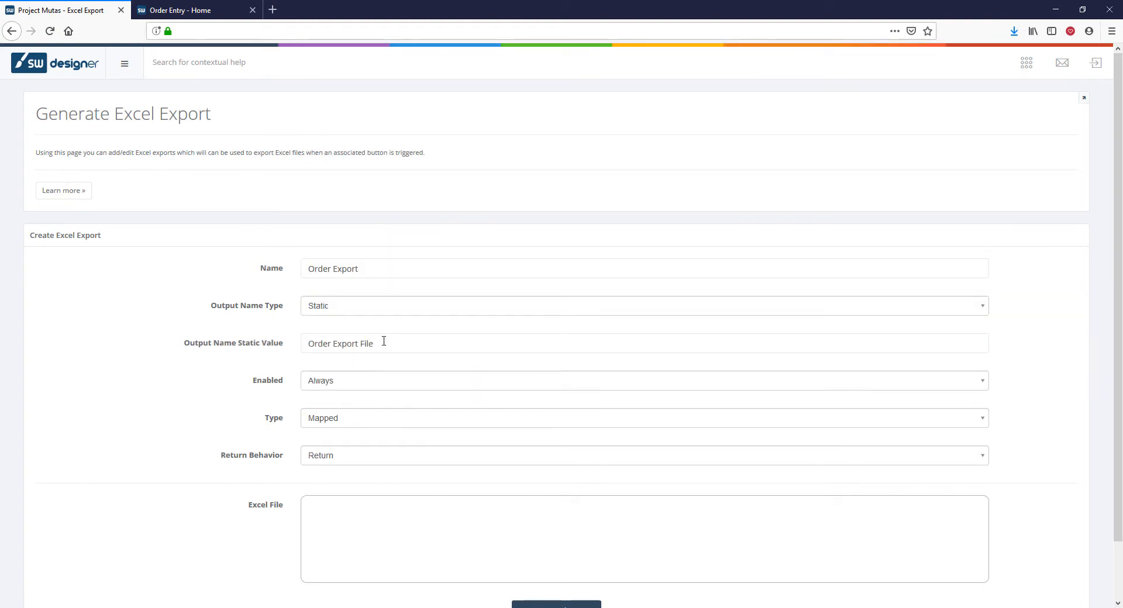
Try enabling the export By Value Of and look through the available named ranges
left_click(384, 386)
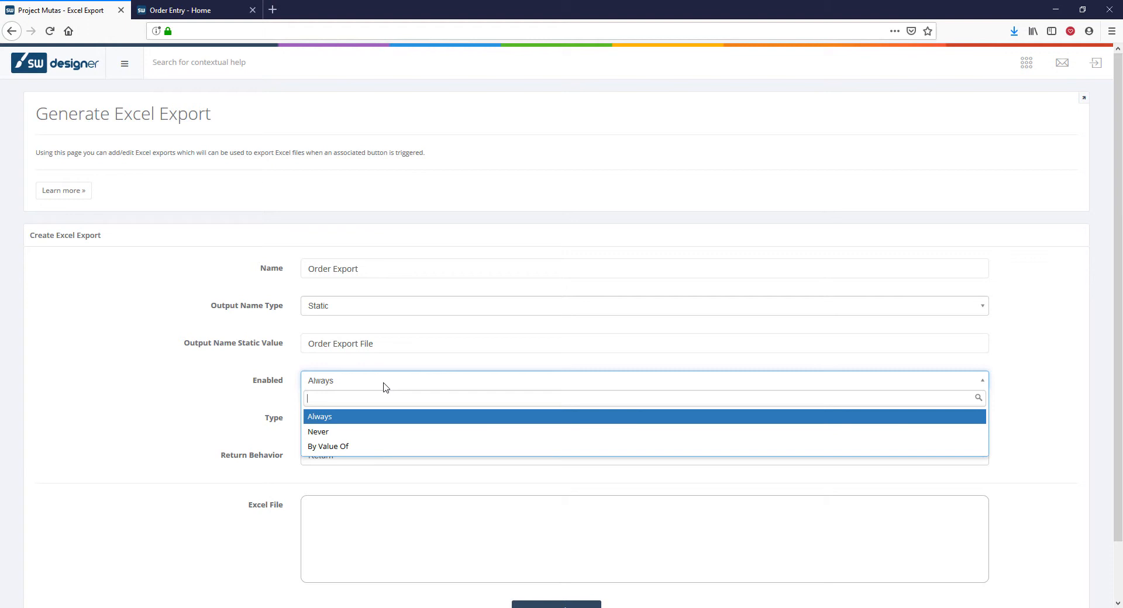
left_click(367, 446)
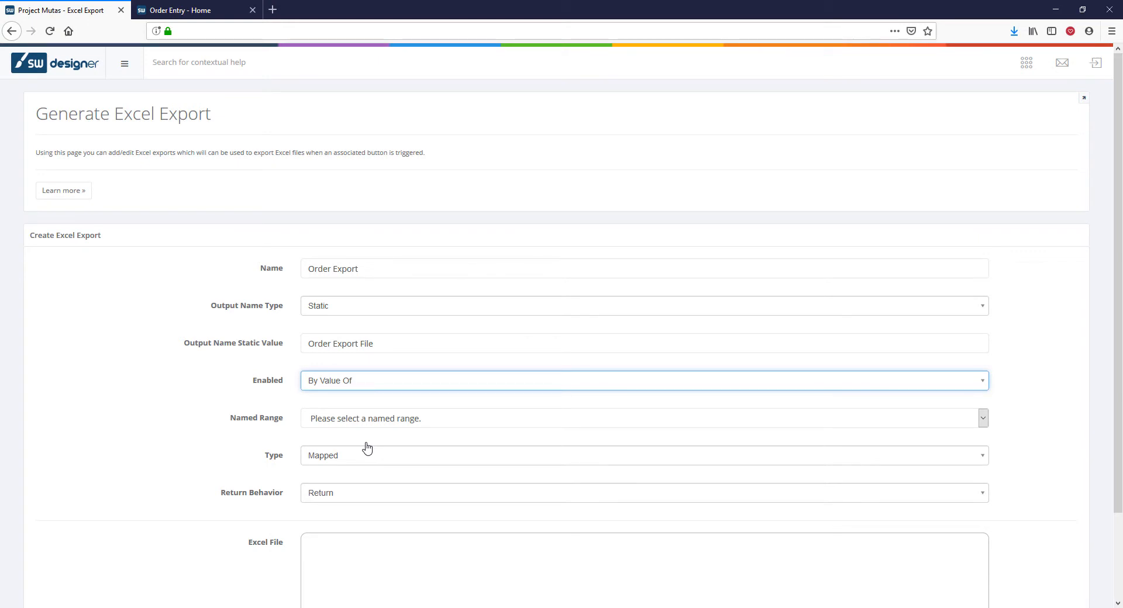
left_click(374, 424)
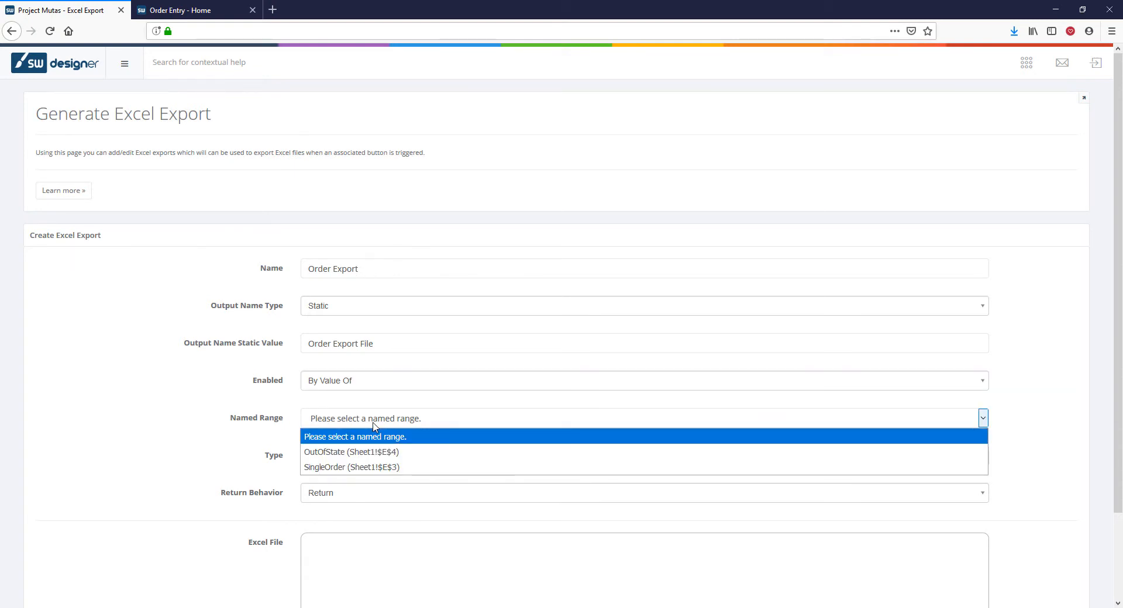
left_click(374, 424)
Set the export's Enabled option to Always and its type to Mapped
left_click(371, 387)
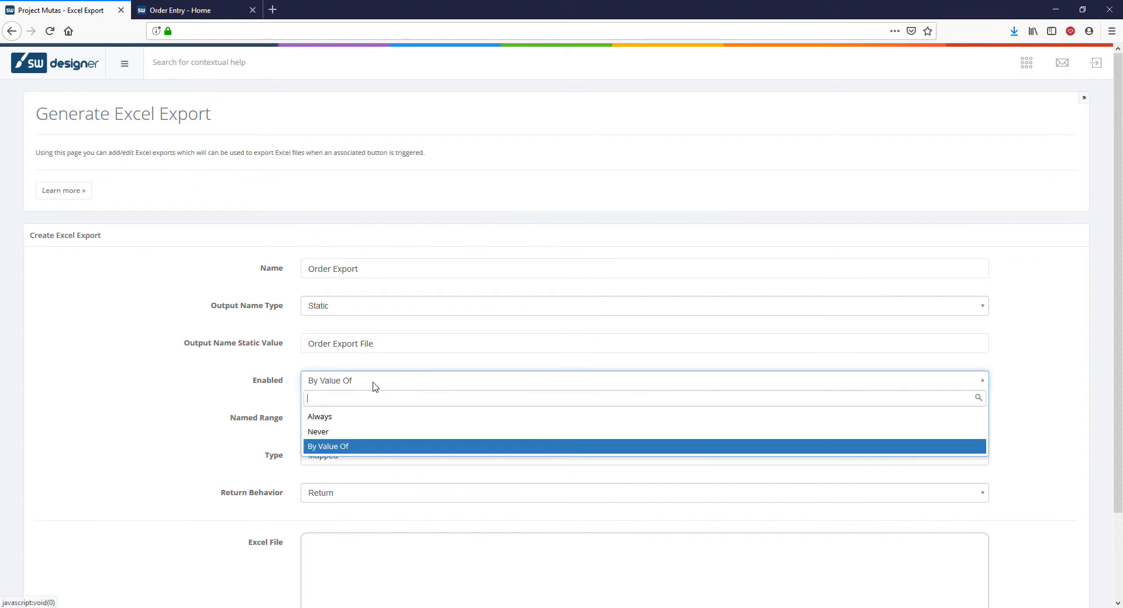
left_click(372, 417)
left_click(373, 419)
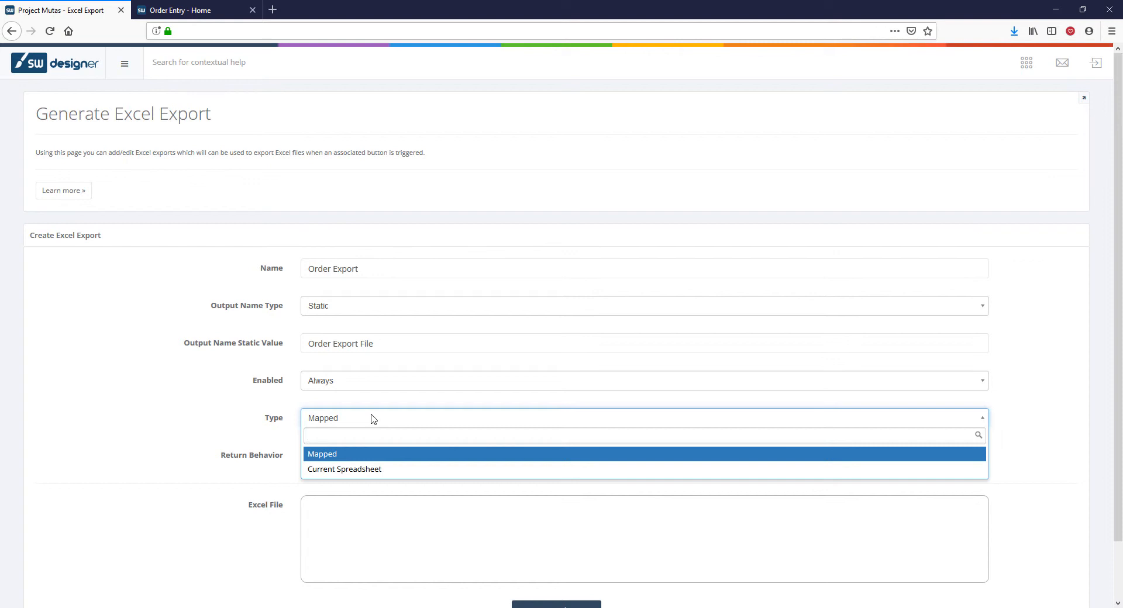
left_click(373, 455)
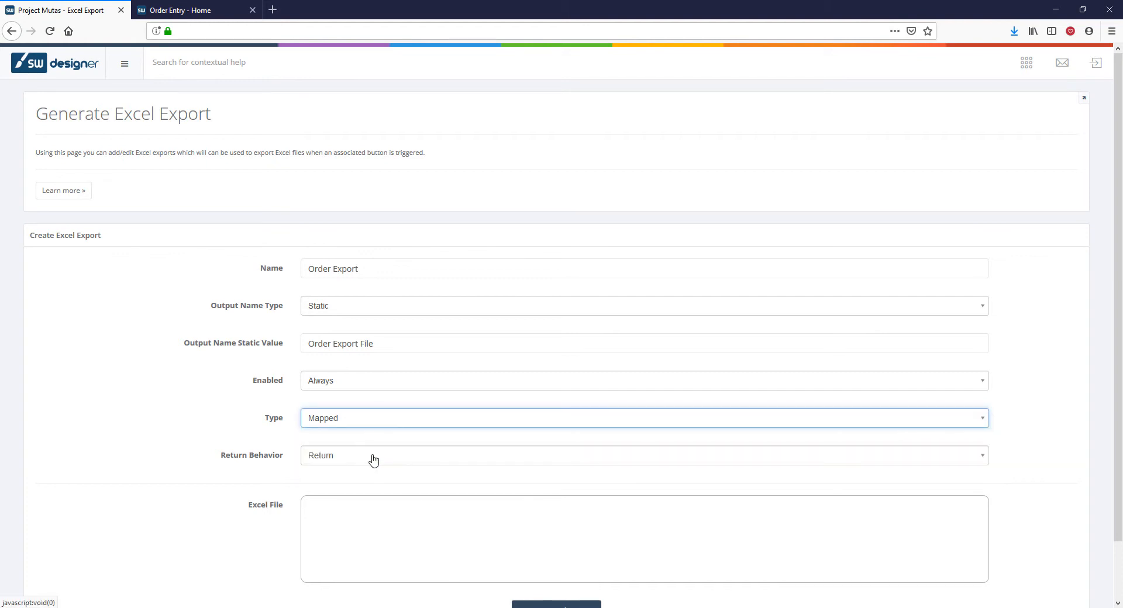
Create the Excel export with return behavior Return and the Order Entry Export workbook as its Excel file
left_click(373, 457)
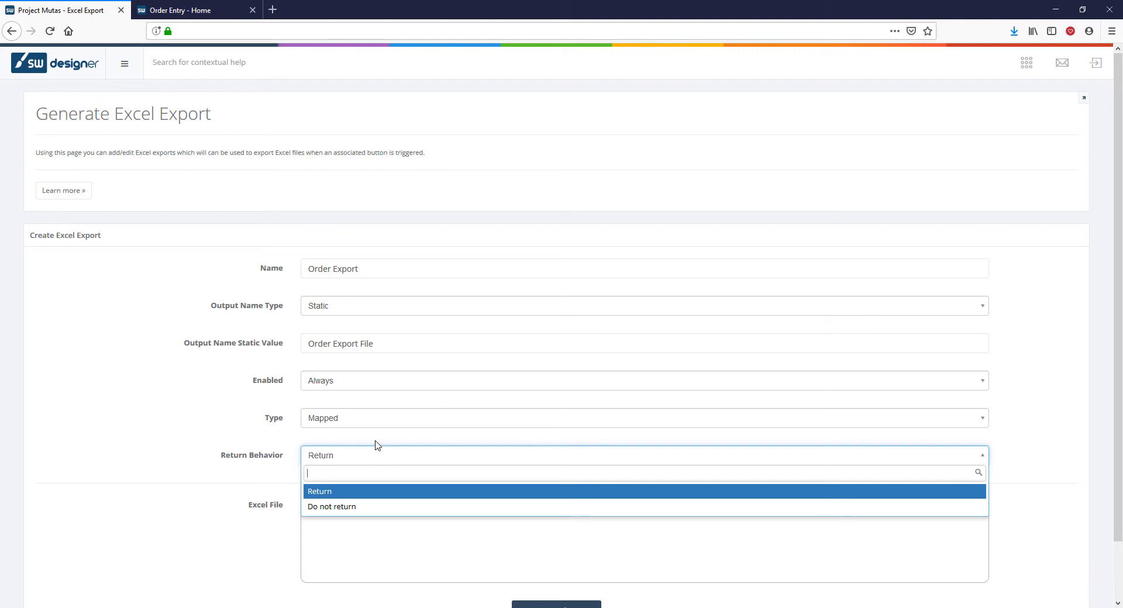
left_click(376, 455)
scroll(377, 445, "down", 2)
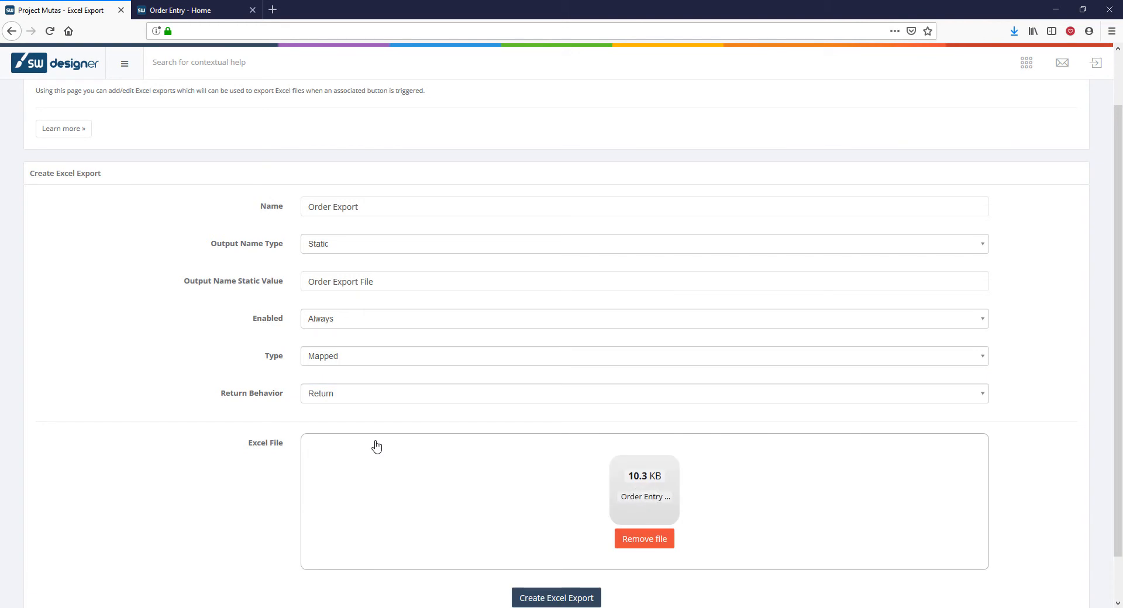
left_click(552, 598)
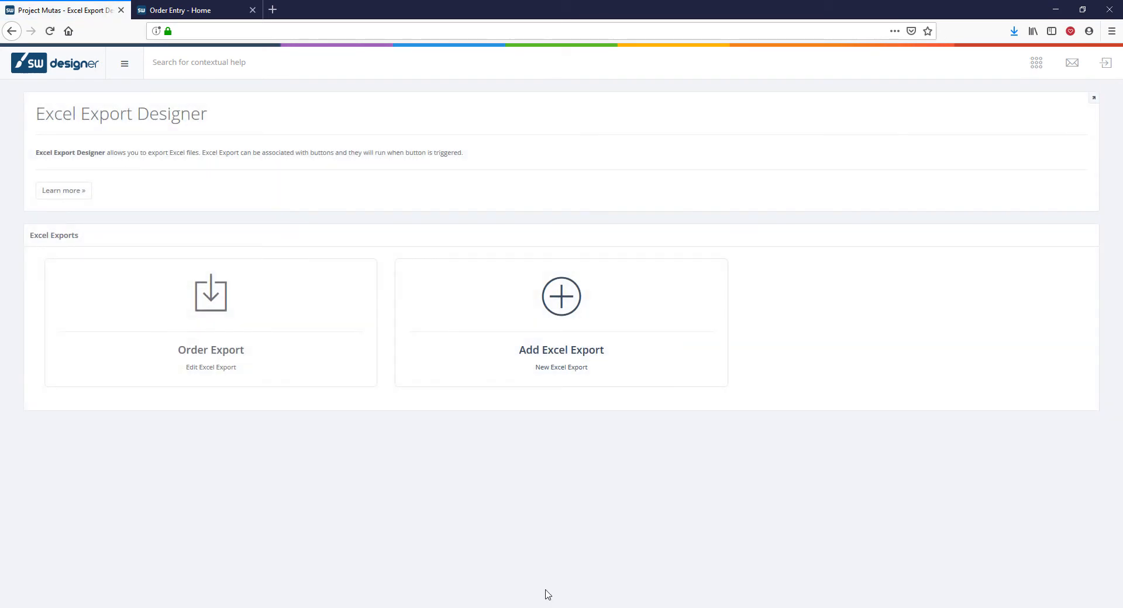
Open the export ranges of Order Export and check the named range mapped to the Customer key
mouse_move(200, 325)
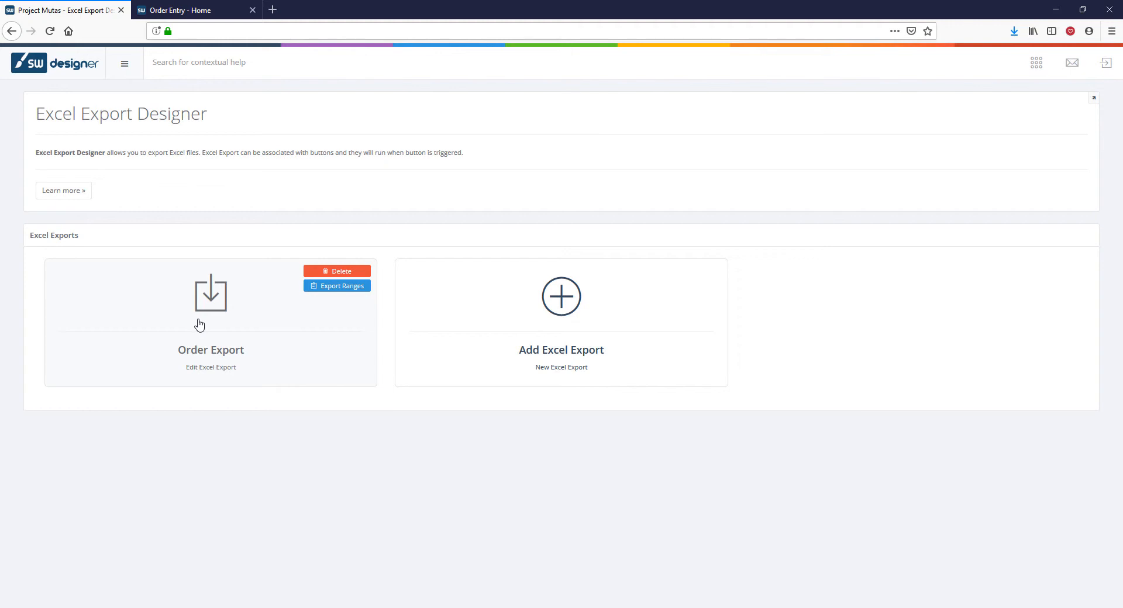
left_click(330, 295)
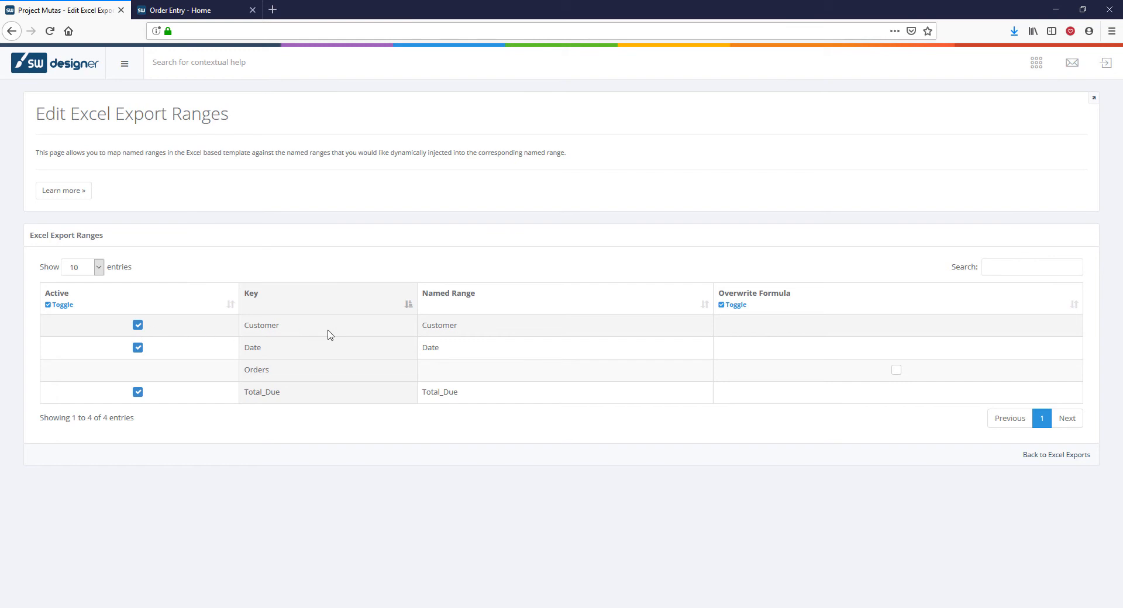
left_click(466, 328)
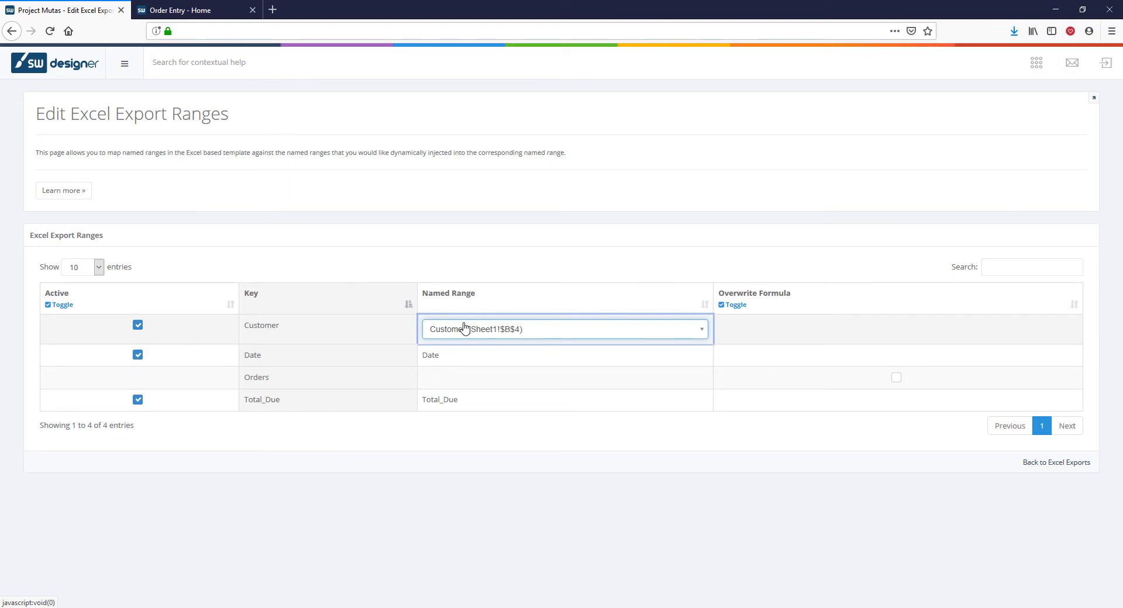
Enable Overwrite Formula for the Orders range through the column-wide toggle and update the row
left_click(898, 326)
left_click(737, 306)
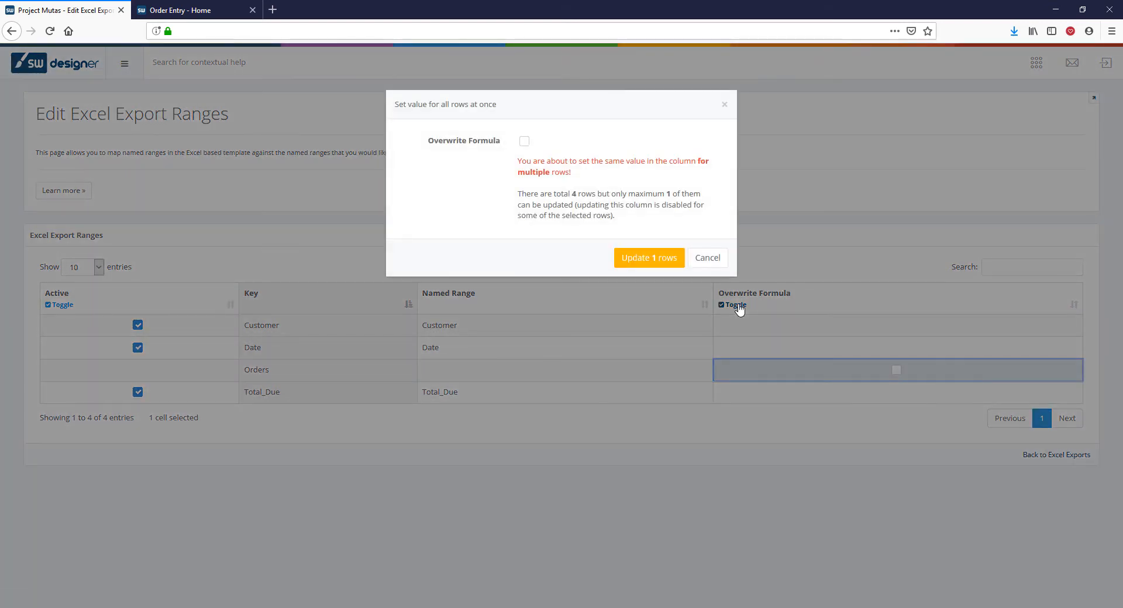
left_click(524, 144)
left_click(639, 258)
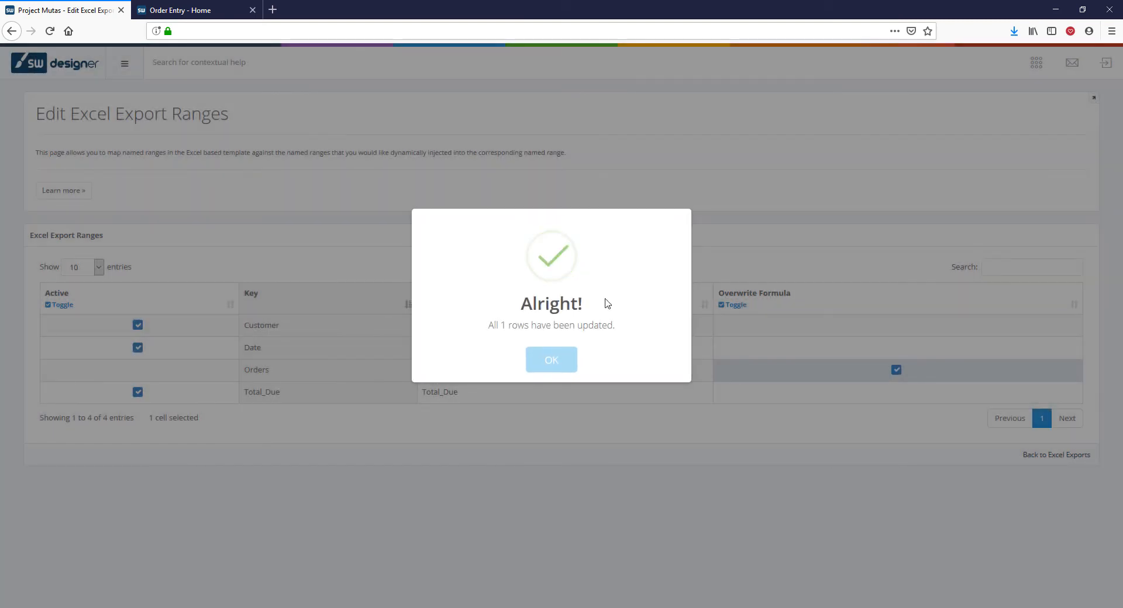
left_click(567, 359)
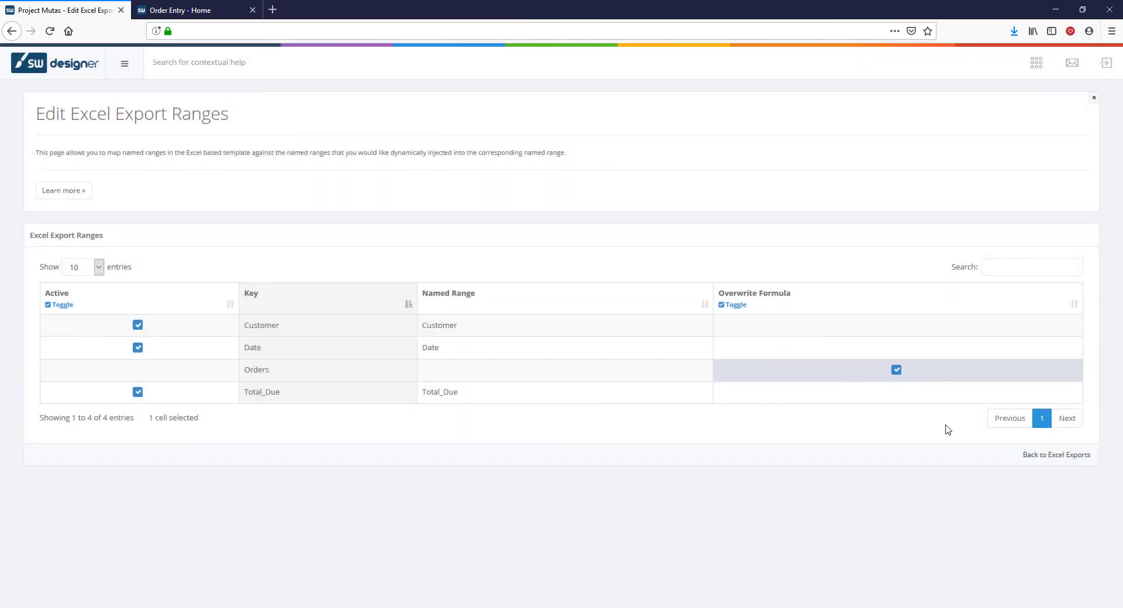
Leave the export ranges, open the Home page in the interface designer and add a button below Total Due
left_click(1028, 457)
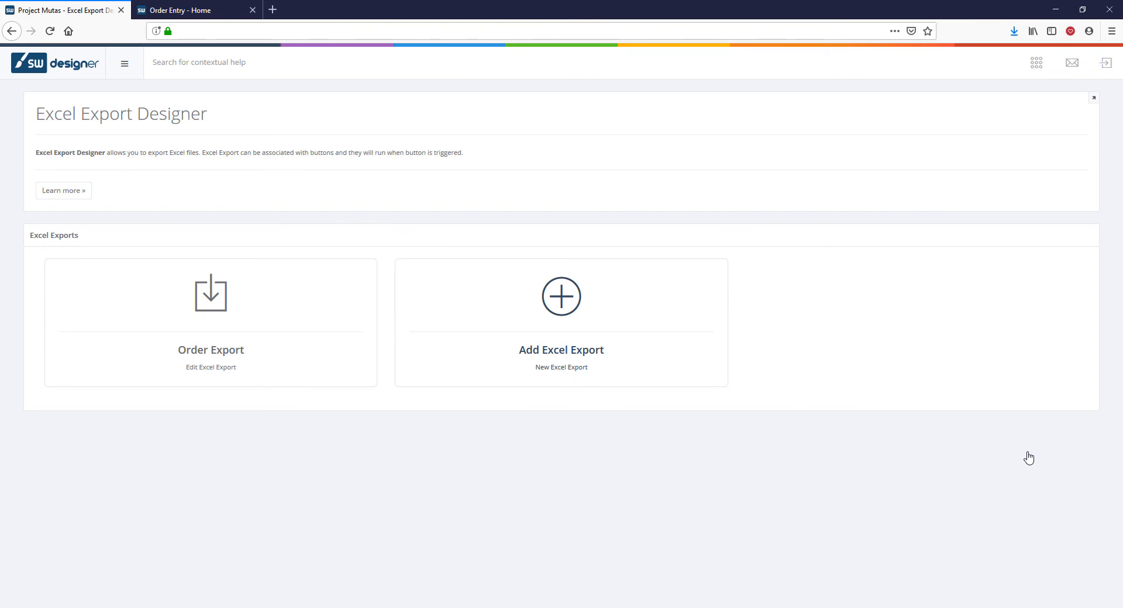
left_click(66, 71)
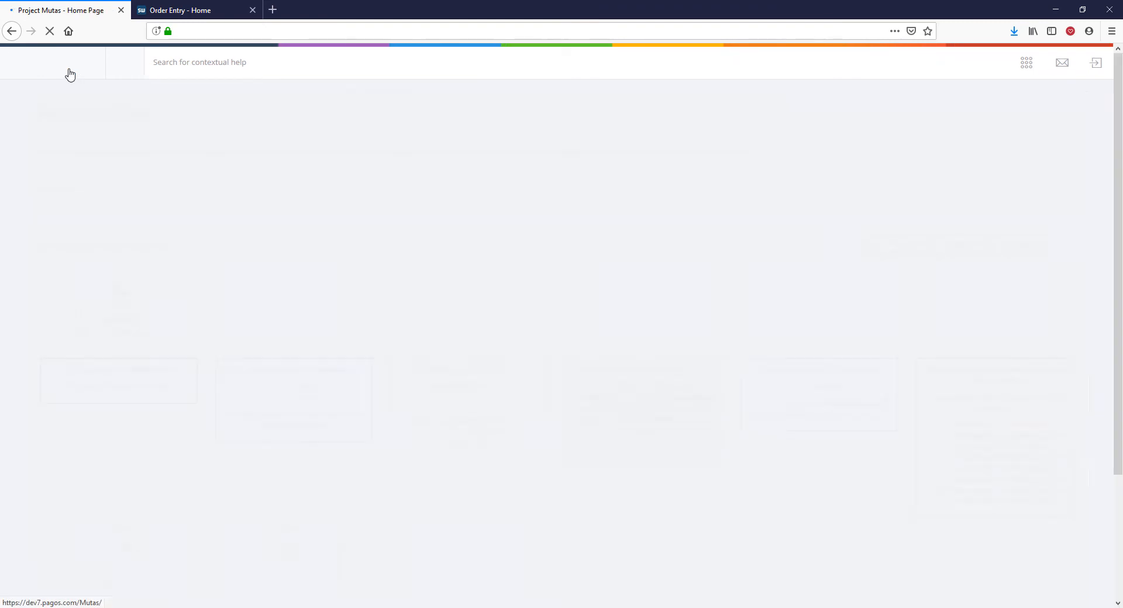
left_click(642, 448)
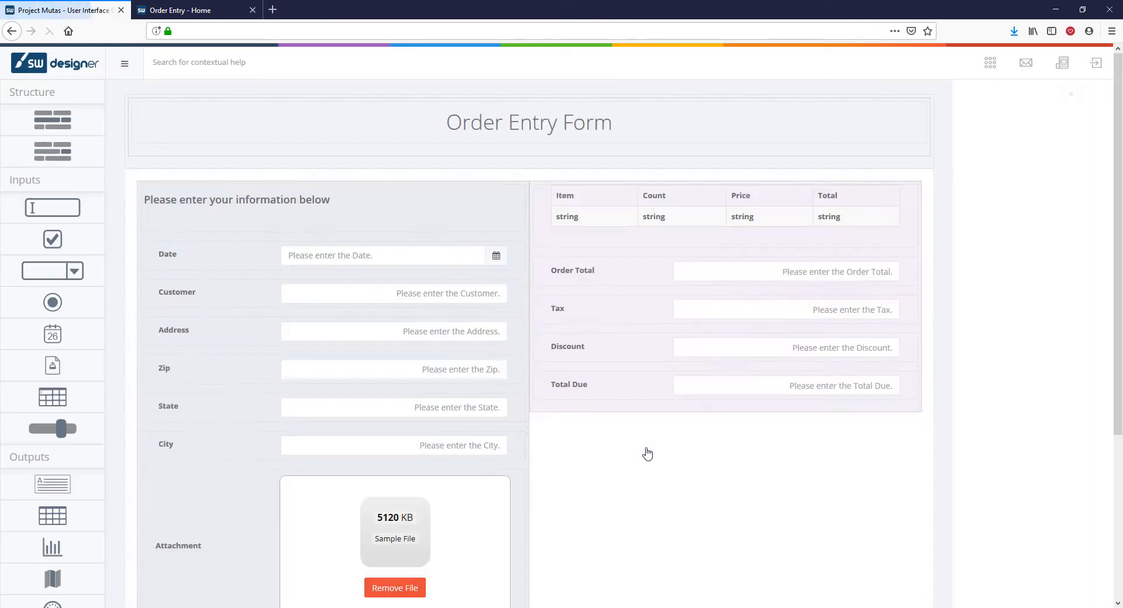
scroll(53, 509, "down", 2)
left_click_drag(52, 589, 600, 416)
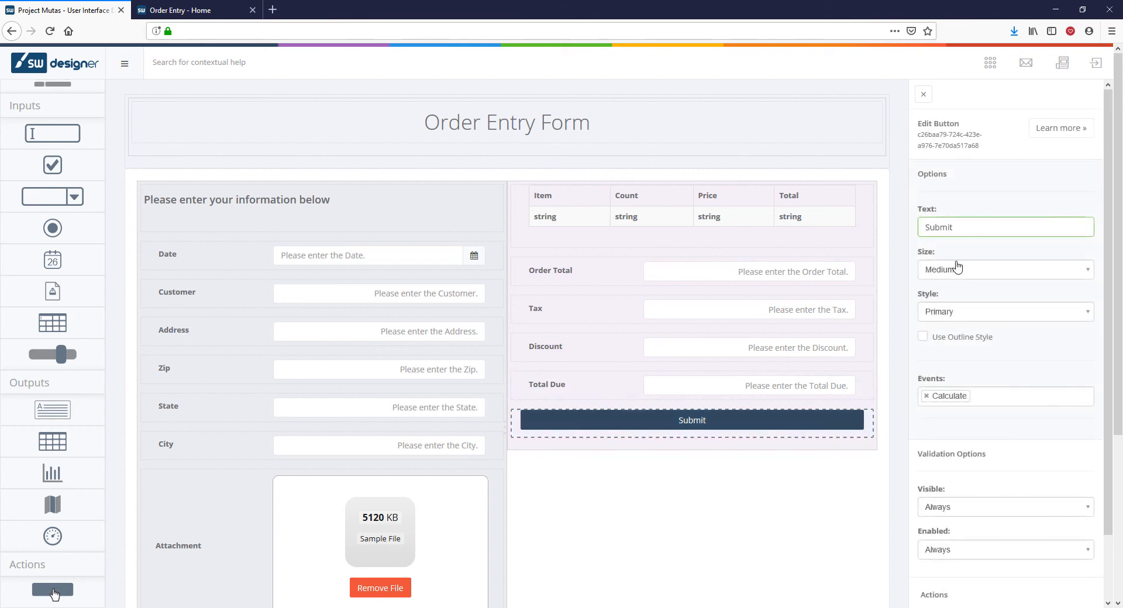
Label the new button Excel Export, add the ExcelExport (Order Export) event to it and submit the changes
left_click_drag(954, 227, 913, 227)
type("Excel Export")
left_click(1025, 396)
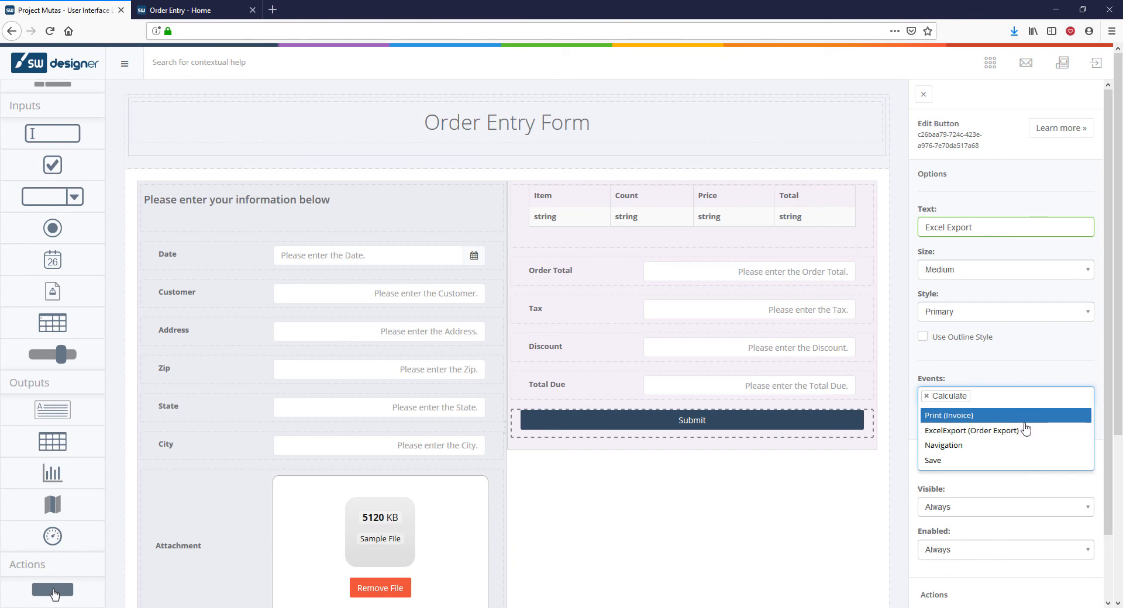
left_click(1025, 430)
scroll(1023, 430, "down", 3)
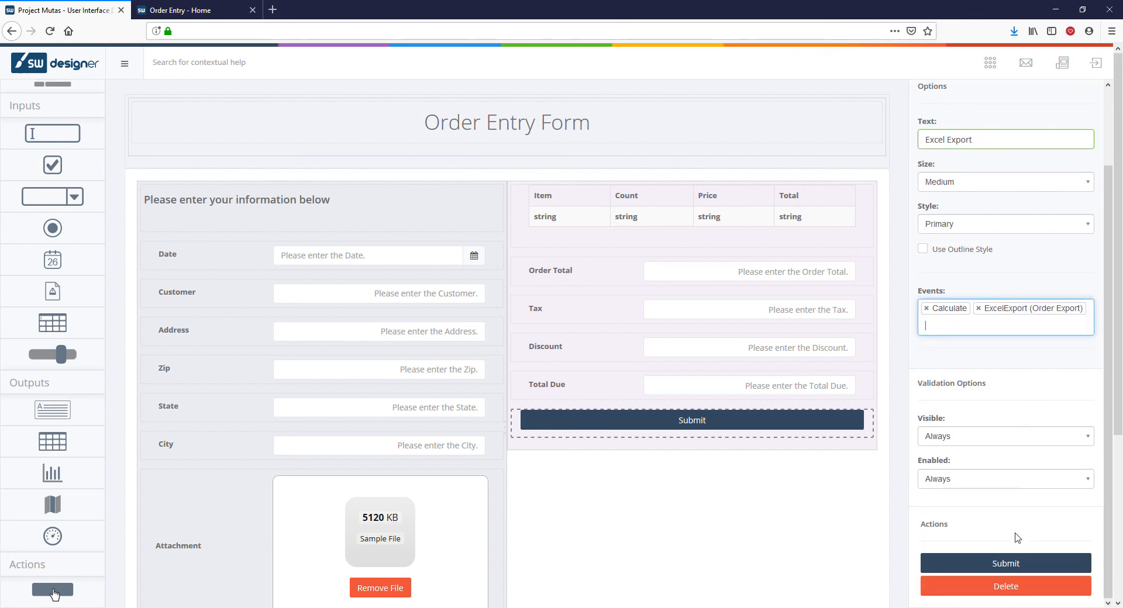
left_click(1015, 563)
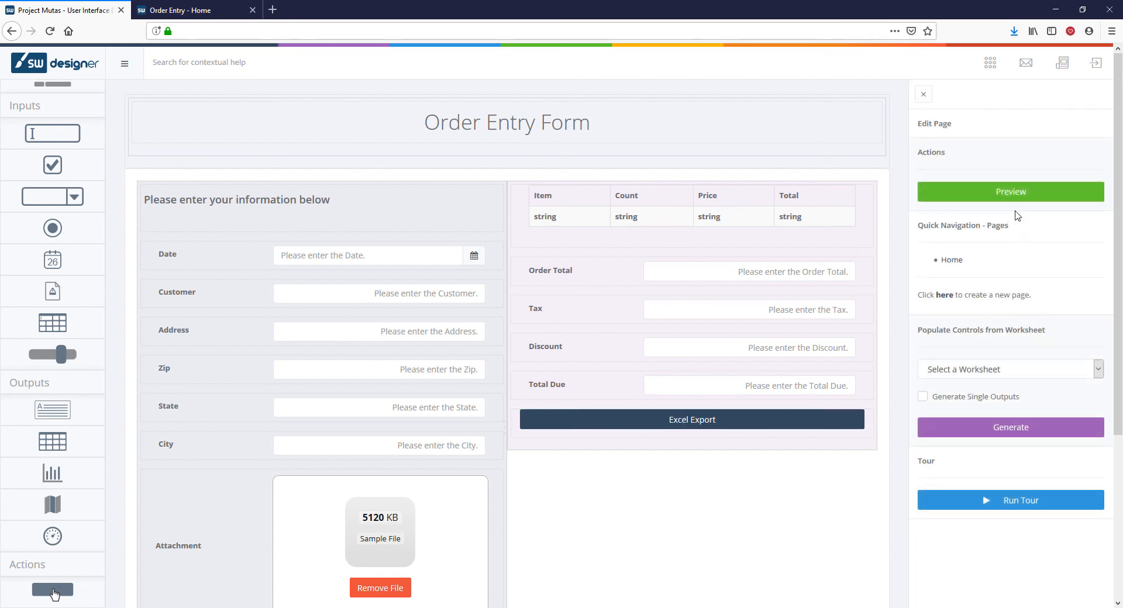
Preview the Order Entry application and enter ABC Corp. as the customer
left_click(1016, 197)
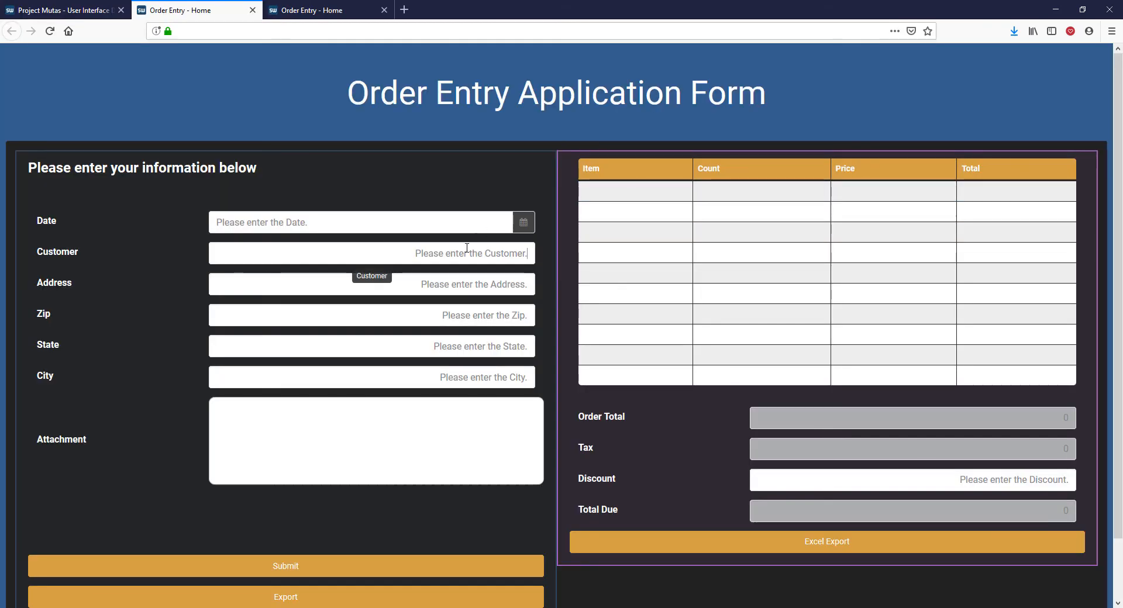
left_click(467, 248)
type("ABC Cor")
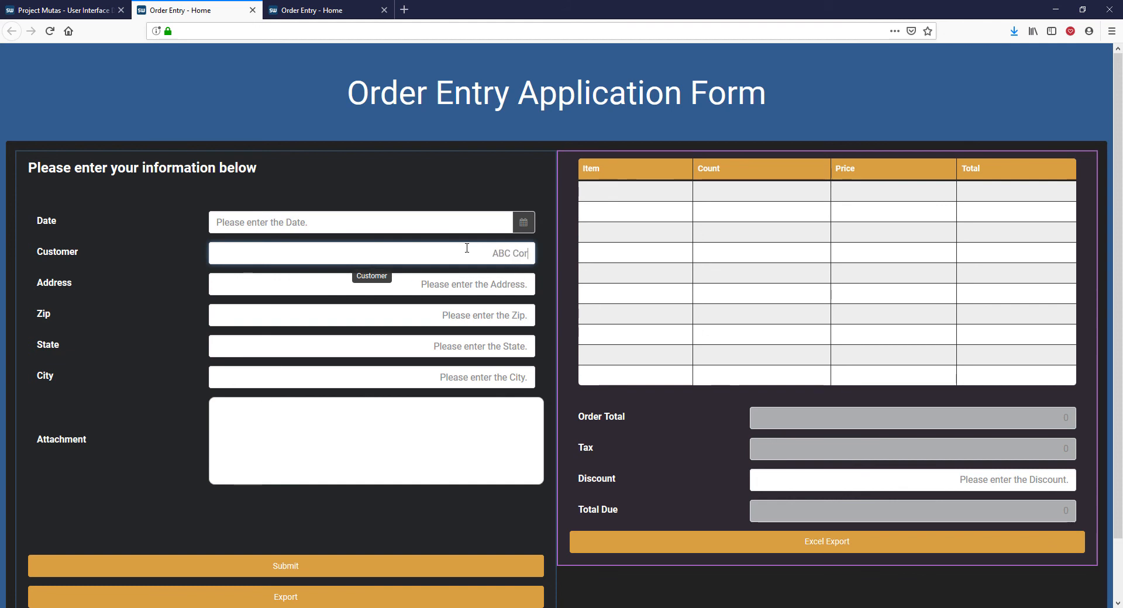
type("p.")
Fill the first row of the order table with Item 01 and a count of 50
left_click(636, 195)
left_click(620, 243)
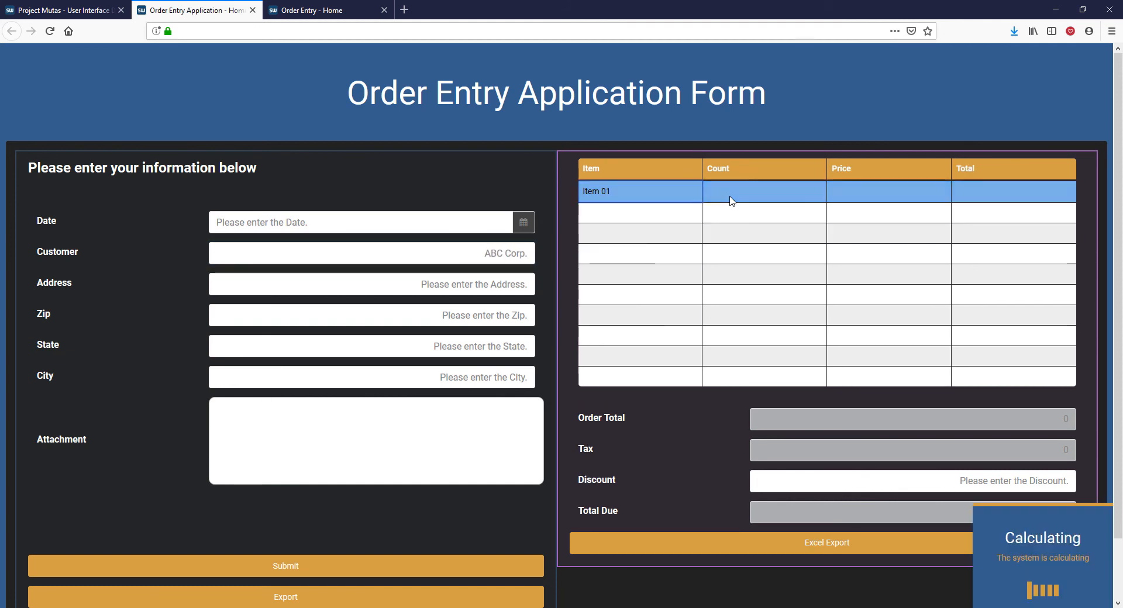
left_click(732, 200)
type("50")
key("Return")
Fill the second row of the order table with Item 04 and a count of 100
left_click(651, 220)
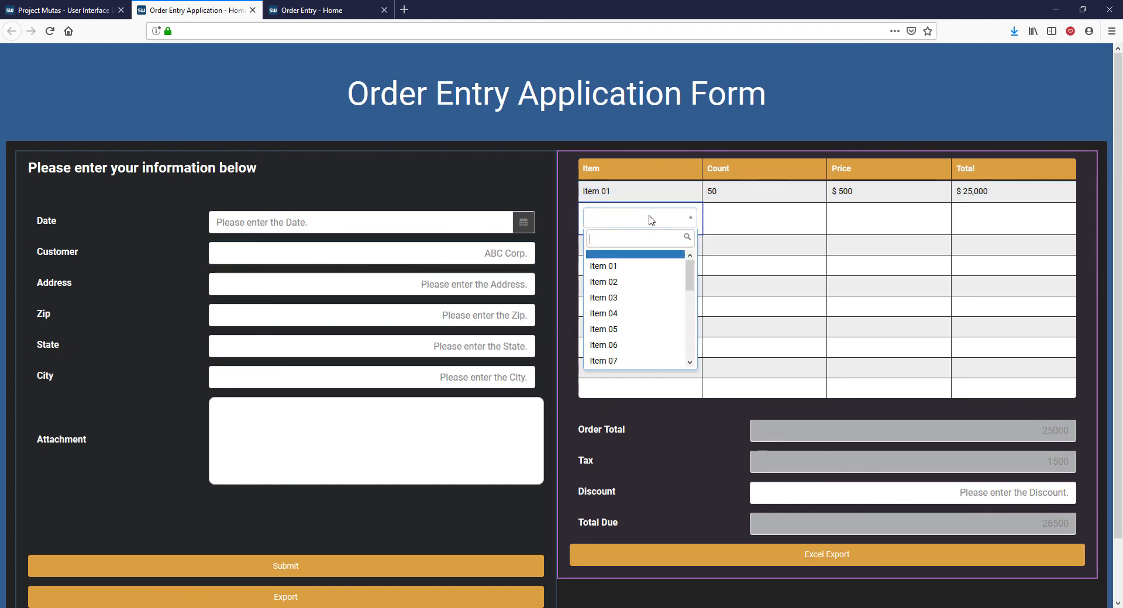
left_click(604, 314)
left_click(734, 212)
type("100")
key("Return")
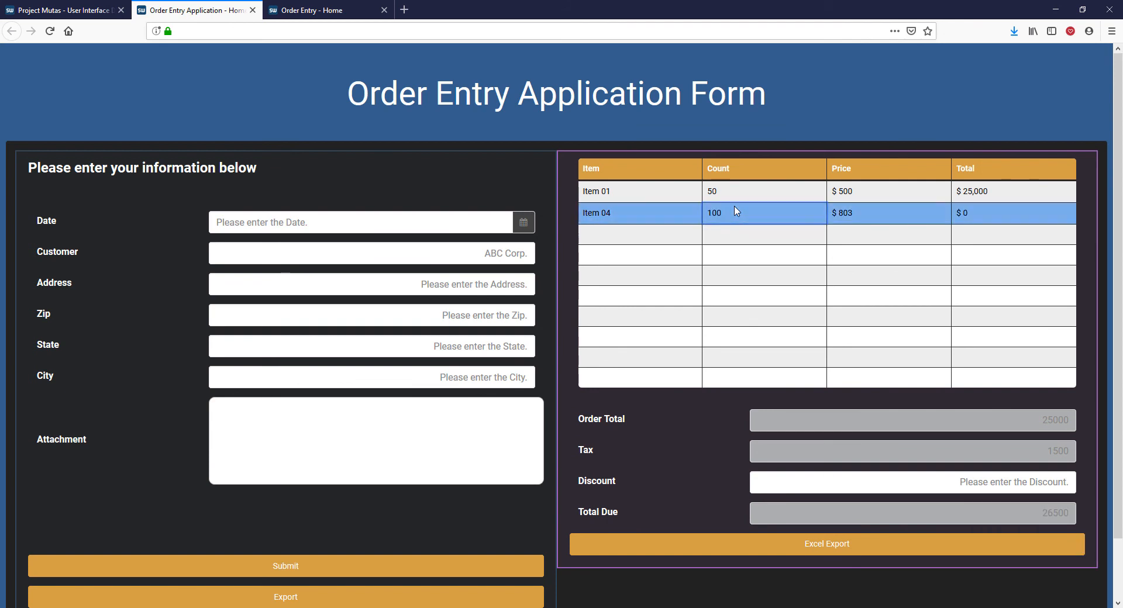
Run the Excel export, opening the file in Microsoft Excel, and check the exported customer and the order range B6:E15
left_click(829, 556)
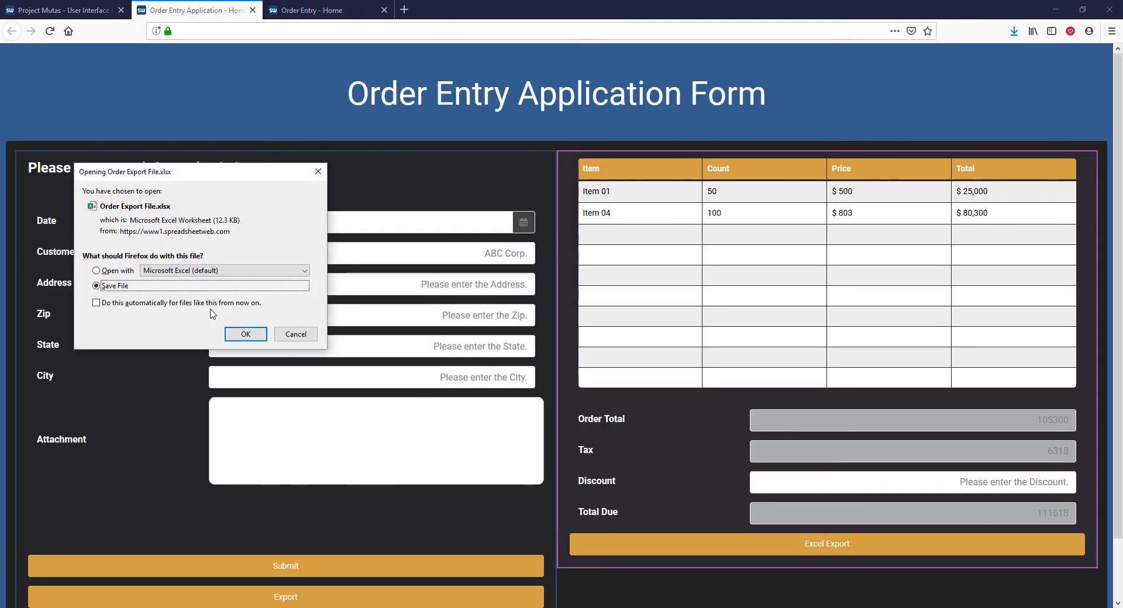
left_click(107, 275)
left_click(243, 333)
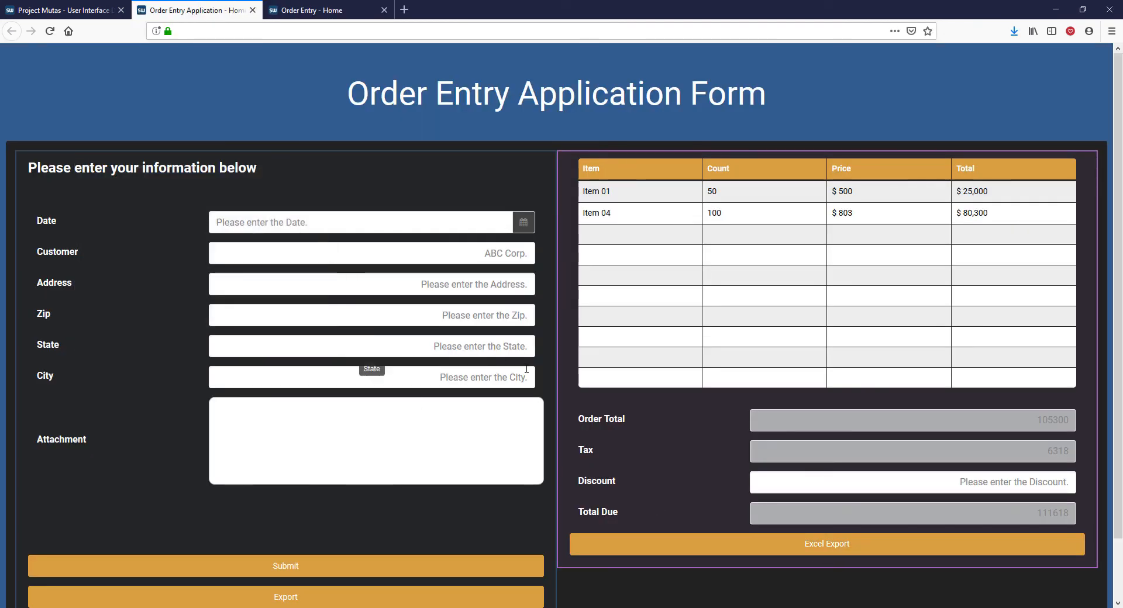
left_click(328, 283)
left_click_drag(327, 303, 427, 407)
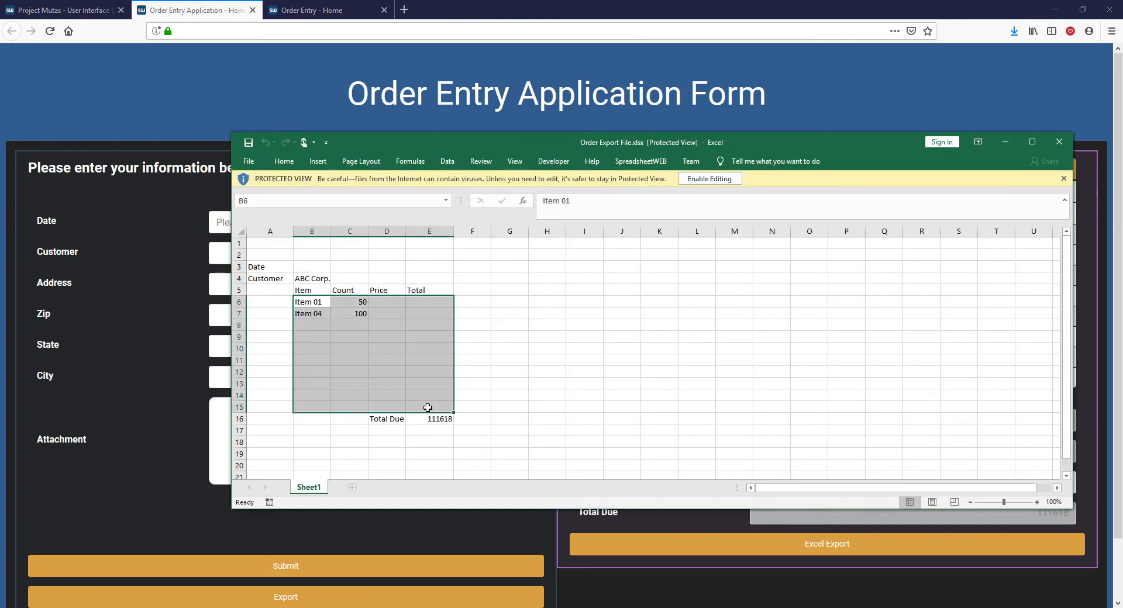